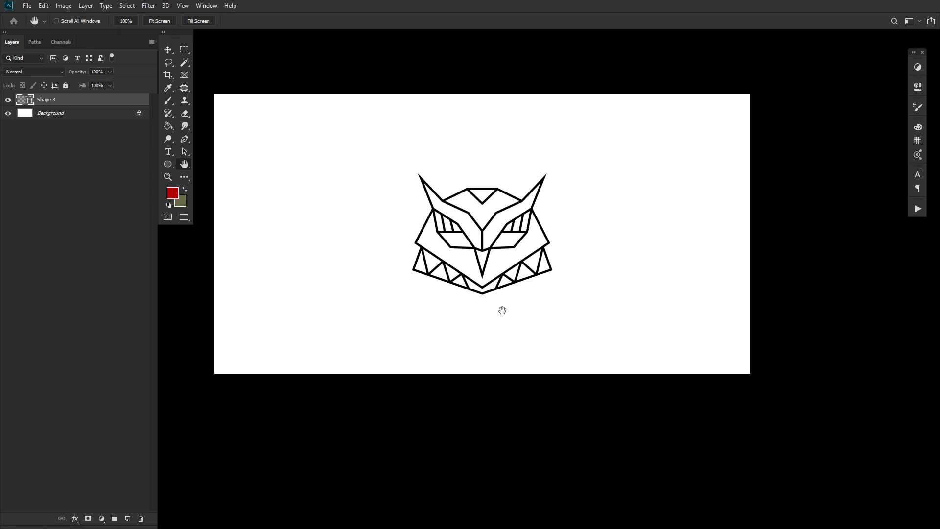
Type the heading 'LET'S WARP!' on the canvas above the owl
left_click(7, 101)
left_click(7, 100)
mouse_move(488, 218)
left_mouse_down()
mouse_move(485, 237)
mouse_move(484, 221)
left_mouse_up()
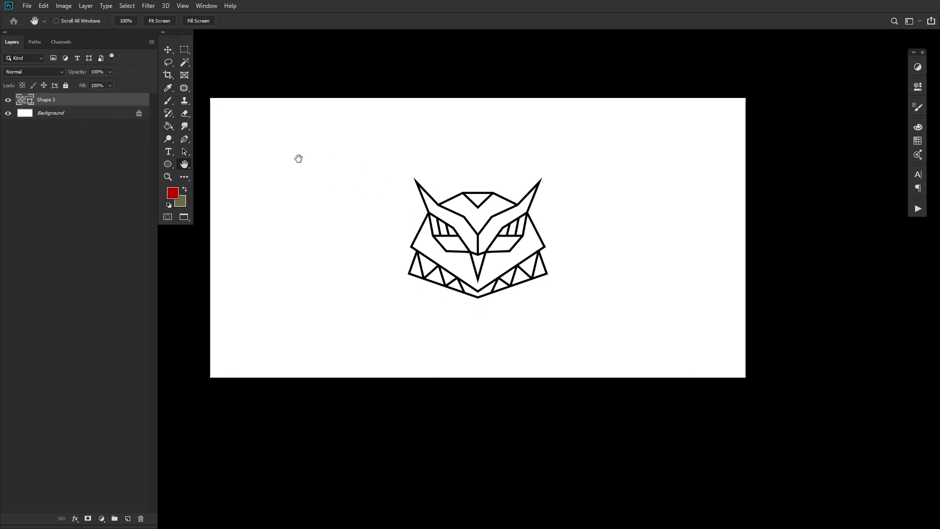
left_click(168, 152)
left_click(355, 146)
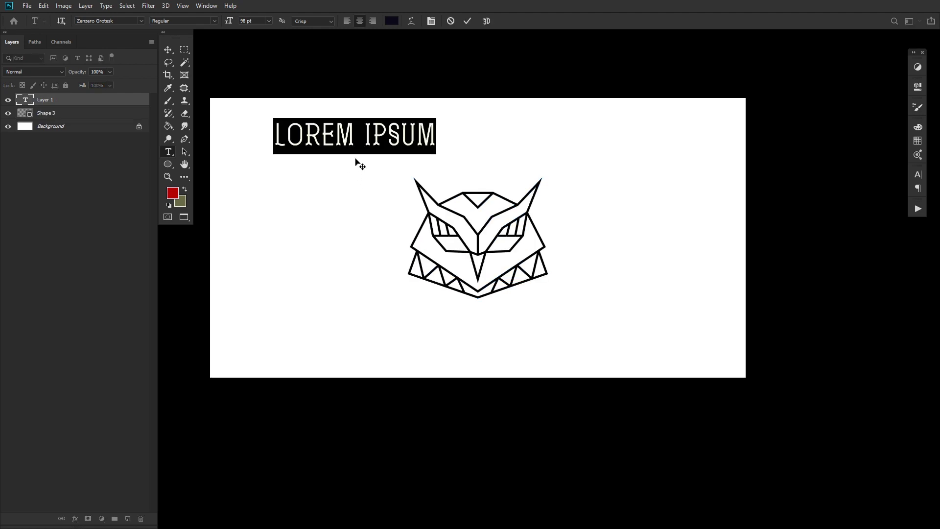
type("LWt'A")
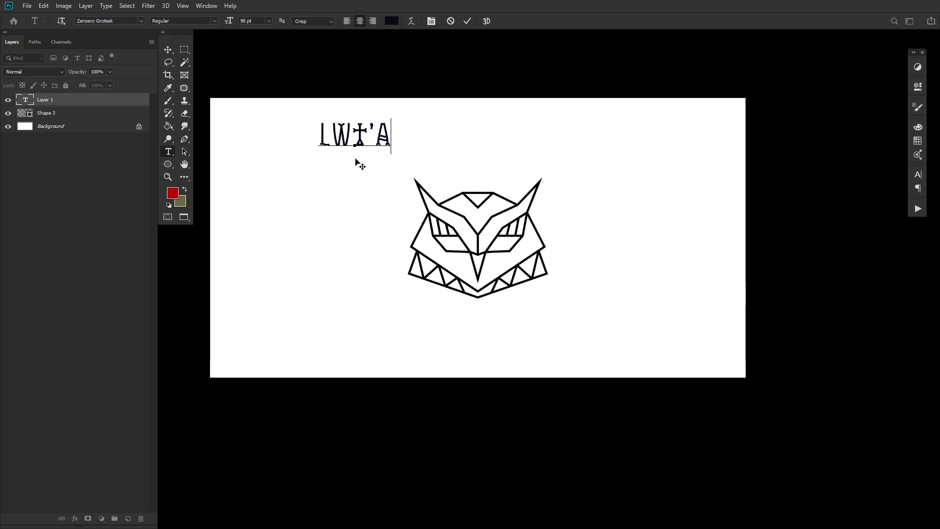
key("BackSpace")
key("BackSpace")
key("BackSpace")
key("BackSpace")
key("BackSpace")
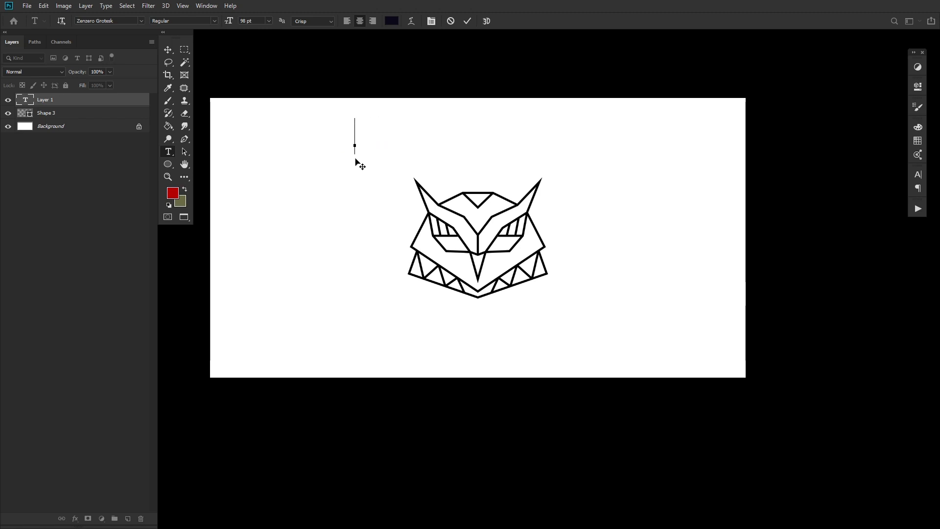
type("LET")
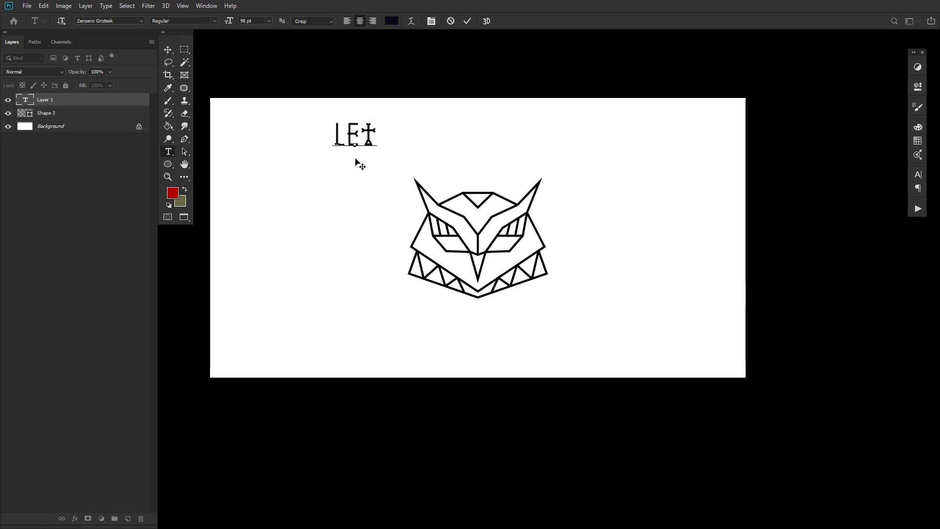
type("'S WARP!")
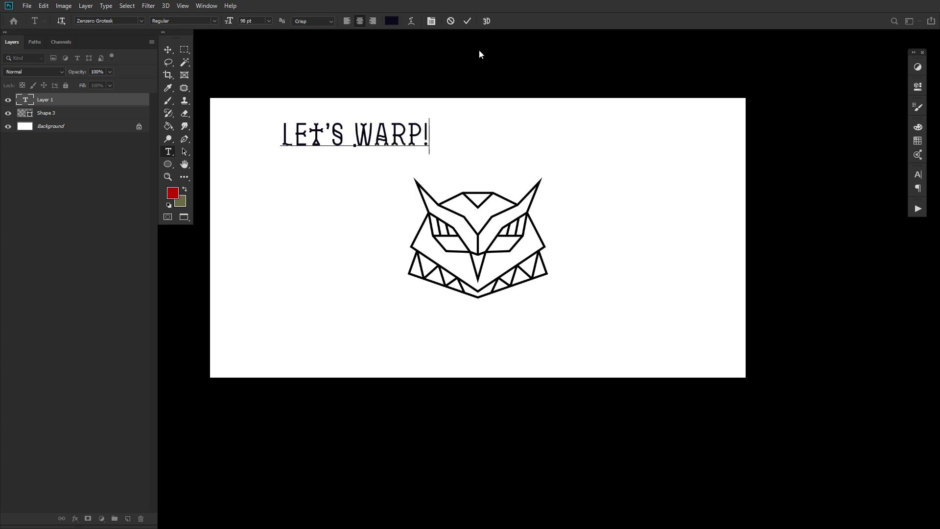
left_click(468, 21)
Move the 'LET'S WARP!' heading so it sits centred above the owl
left_click(168, 49)
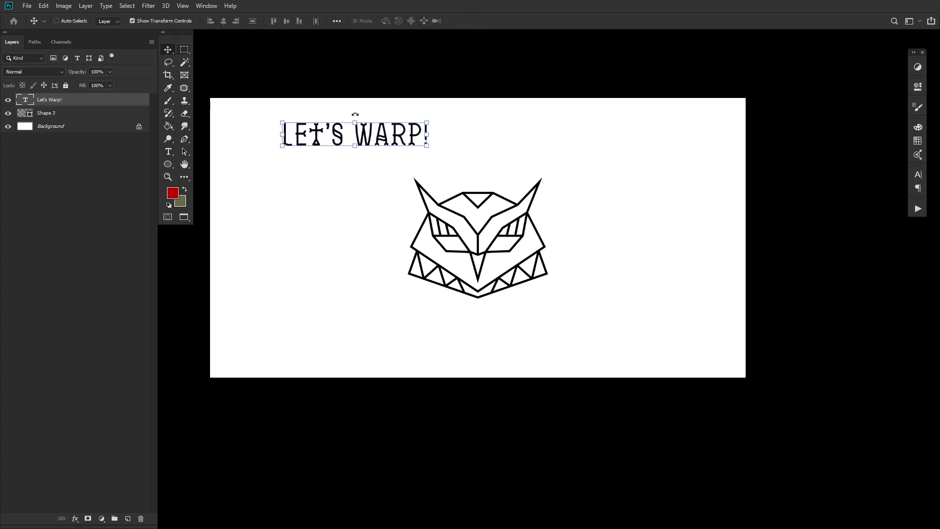
left_click_drag(371, 141, 492, 157)
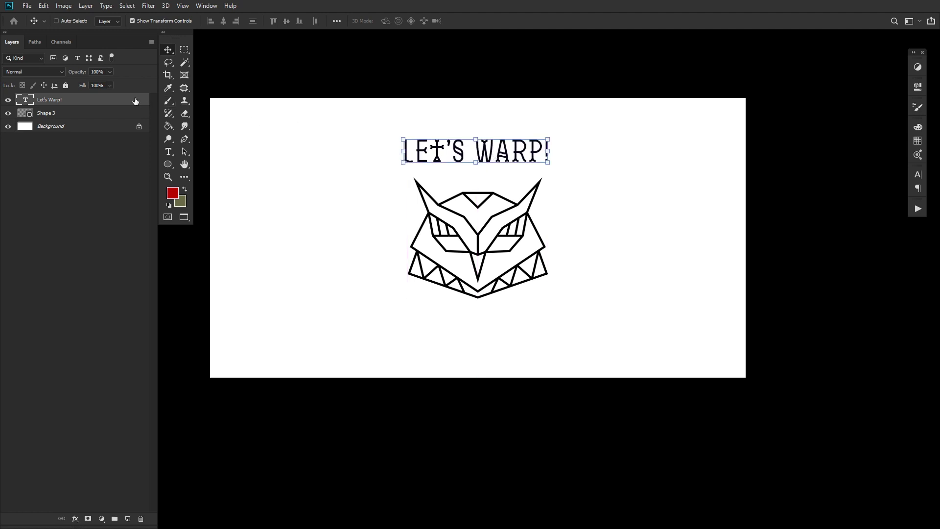
left_click(171, 154)
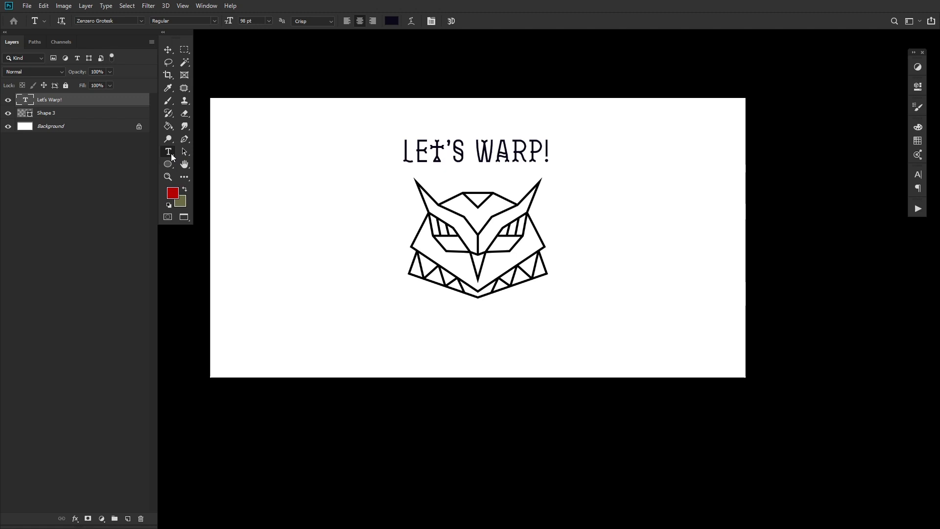
Warp the heading with the Arc style at a +51 bend
left_click(416, 25)
left_click_drag(644, 153, 628, 128)
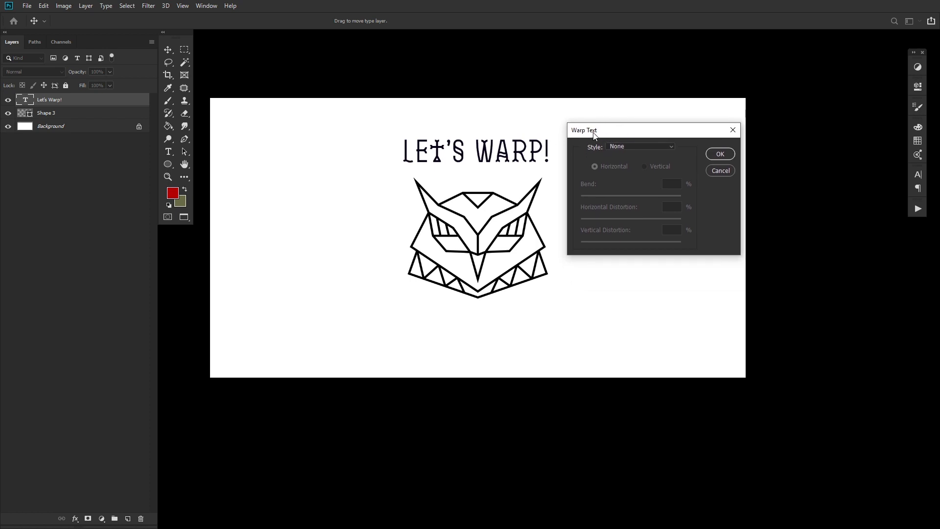
left_click(645, 147)
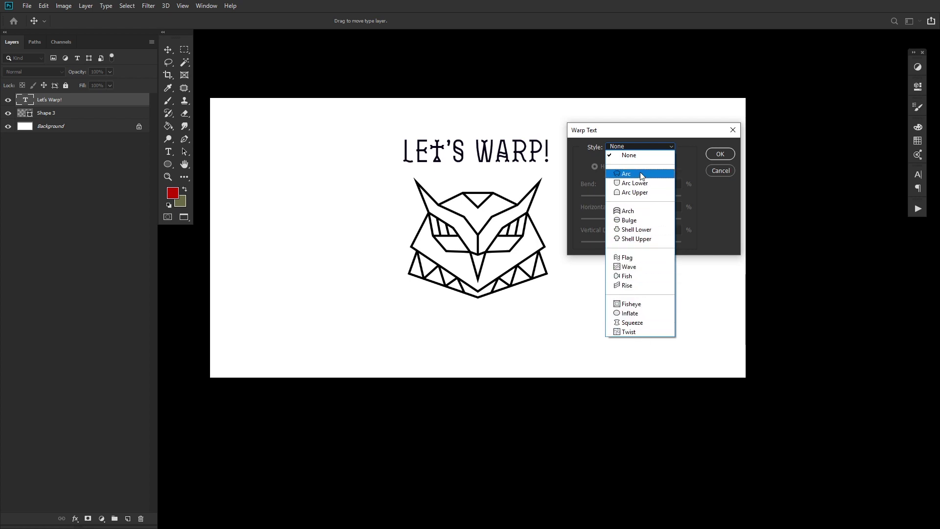
left_click(670, 173)
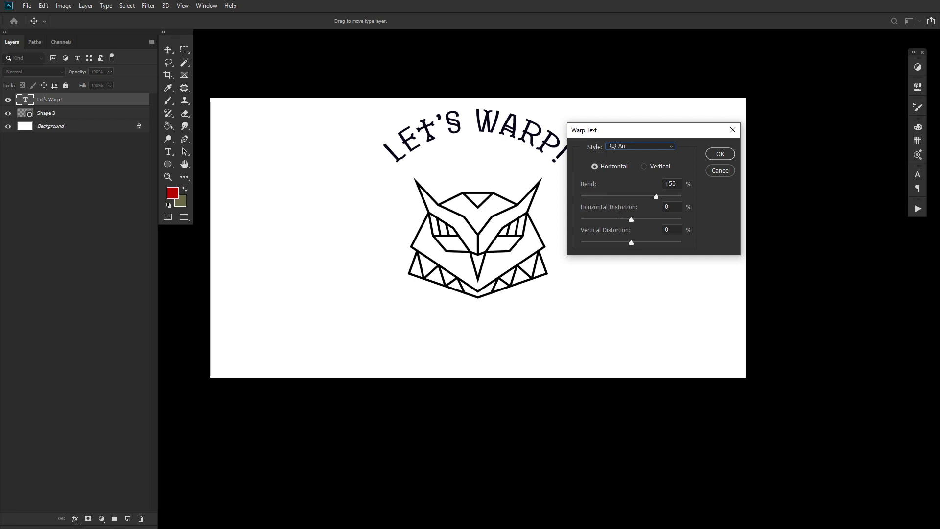
left_click_drag(654, 196, 631, 244)
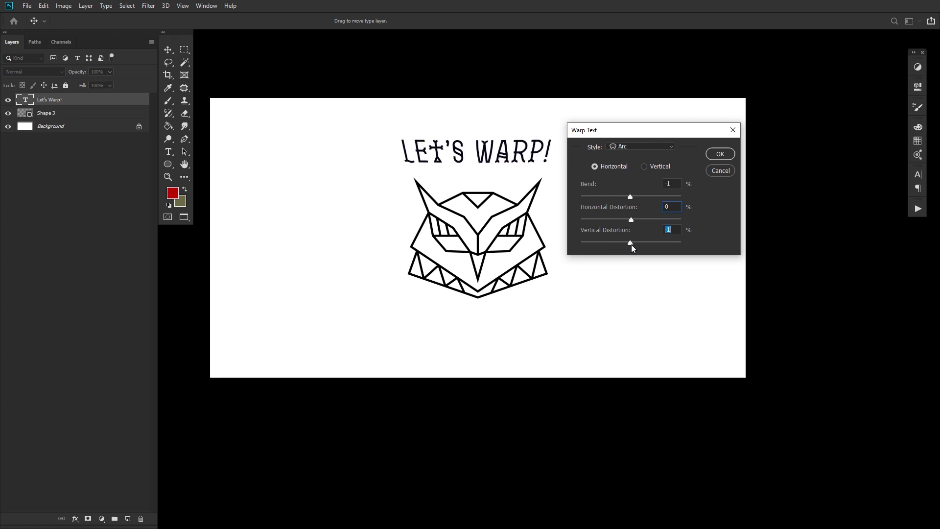
left_click_drag(635, 198, 656, 196)
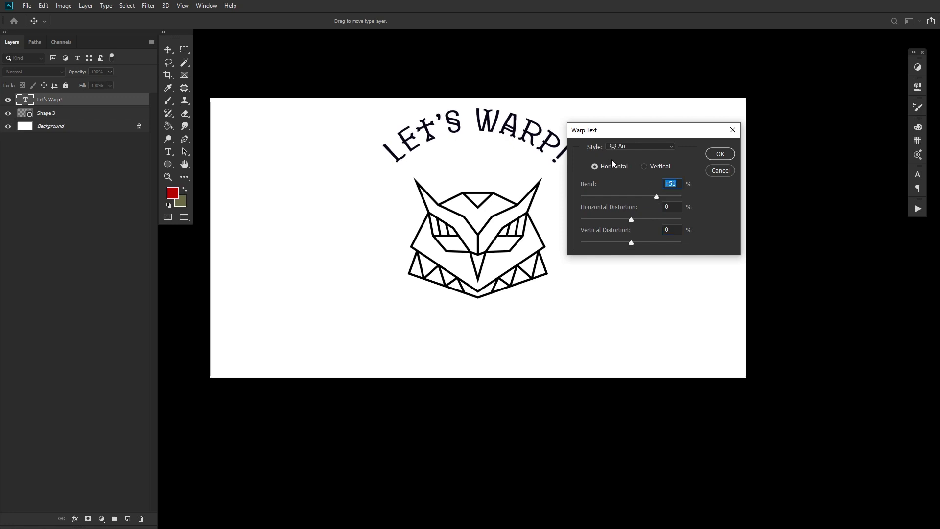
left_click(720, 154)
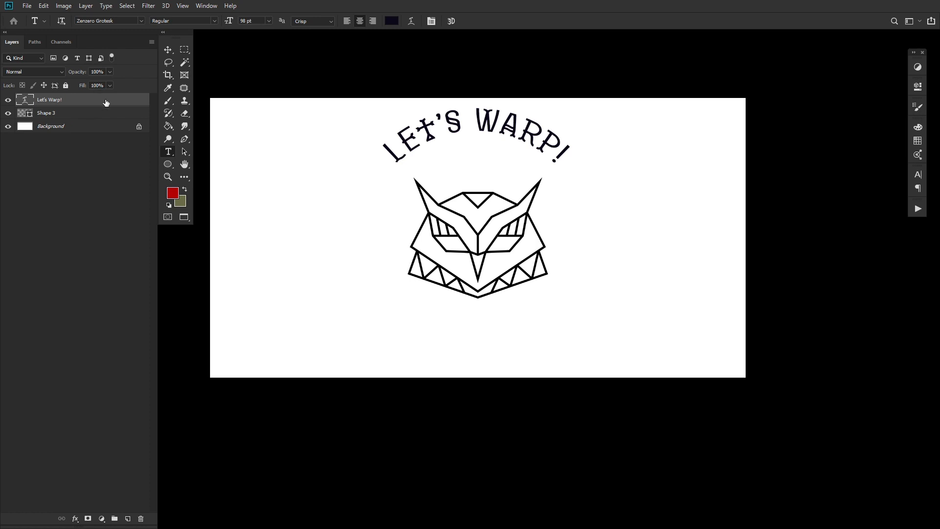
Duplicate the arched heading and flip the copy's Arc bend to -51
left_click_drag(106, 103, 108, 114)
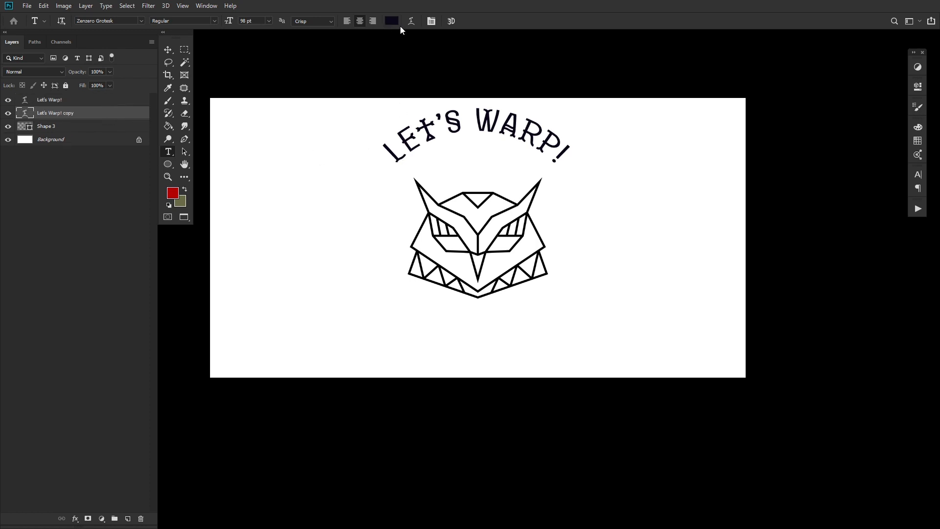
left_click(412, 21)
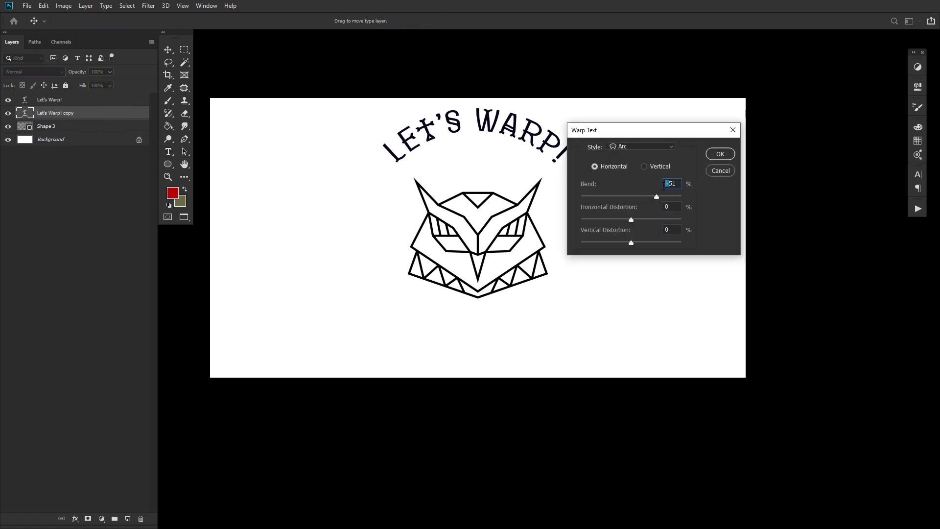
type("-")
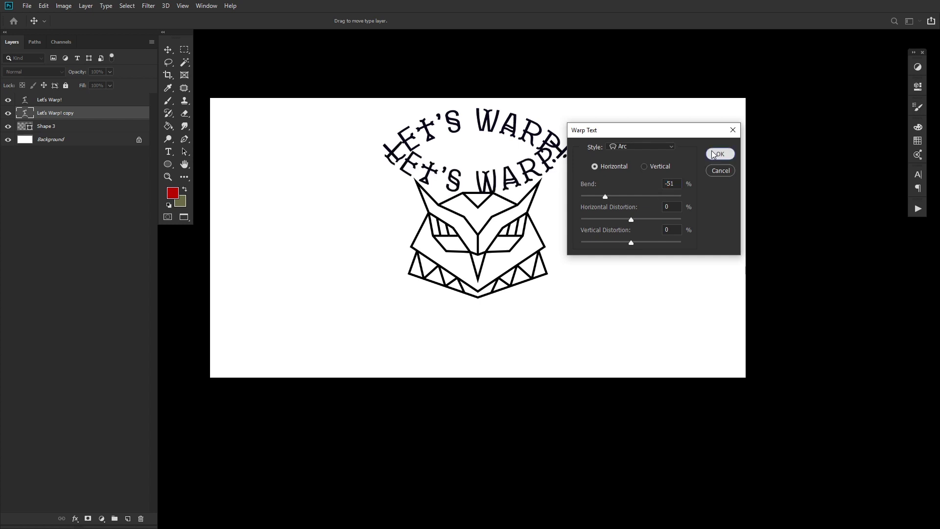
left_click(721, 154)
Move the downward-arcing copy below the owl and nudge the upper heading down
left_click(168, 50)
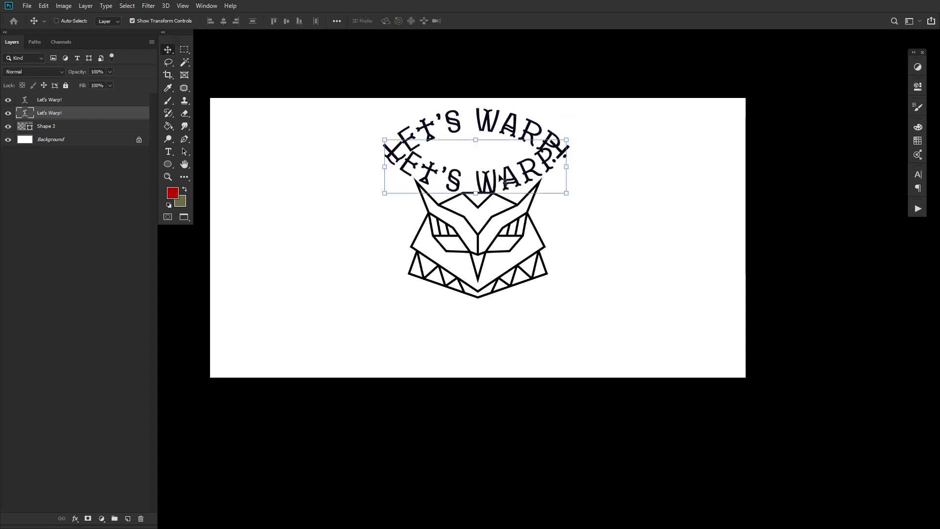
left_click_drag(502, 179, 498, 335)
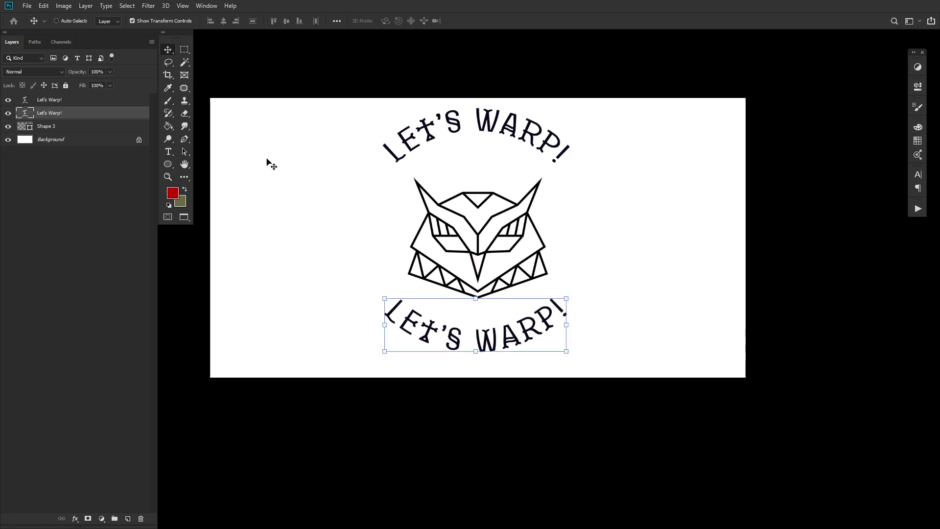
left_click(110, 100)
left_click_drag(491, 131, 492, 138)
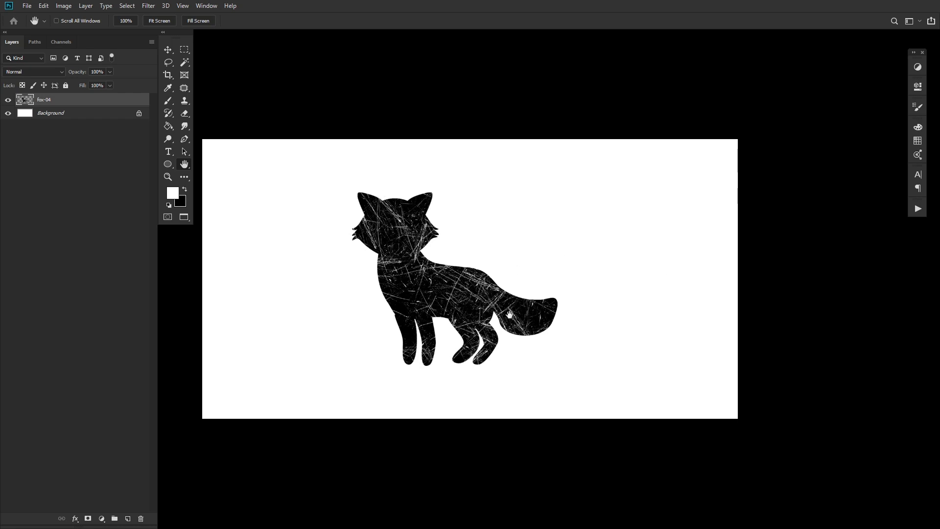
Place a white F over the fox's head and rasterize its type layer
left_click(168, 151)
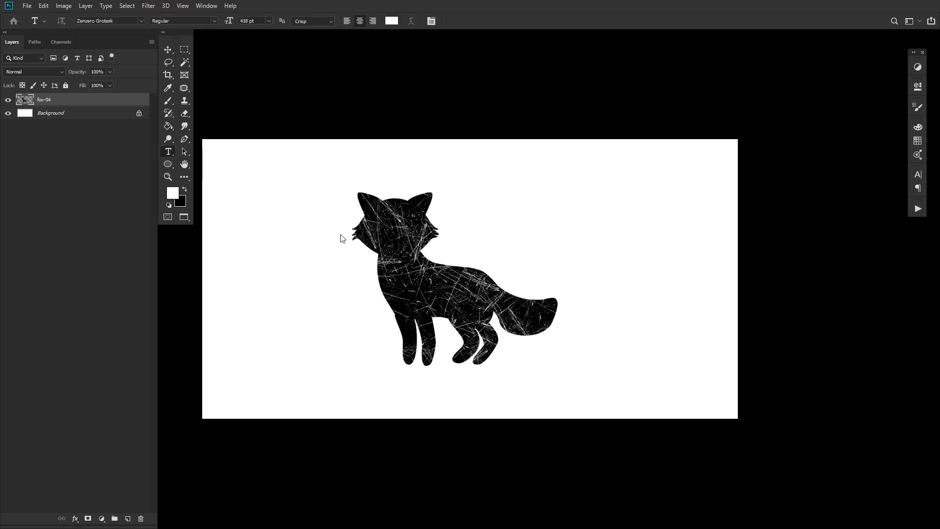
left_click(352, 258)
key("BackSpace")
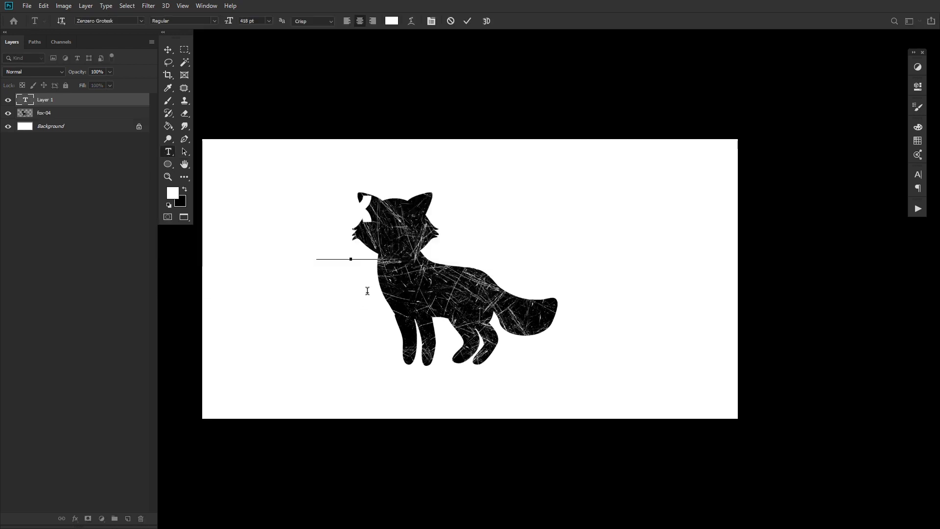
left_click(167, 51)
left_click_drag(367, 200, 410, 249)
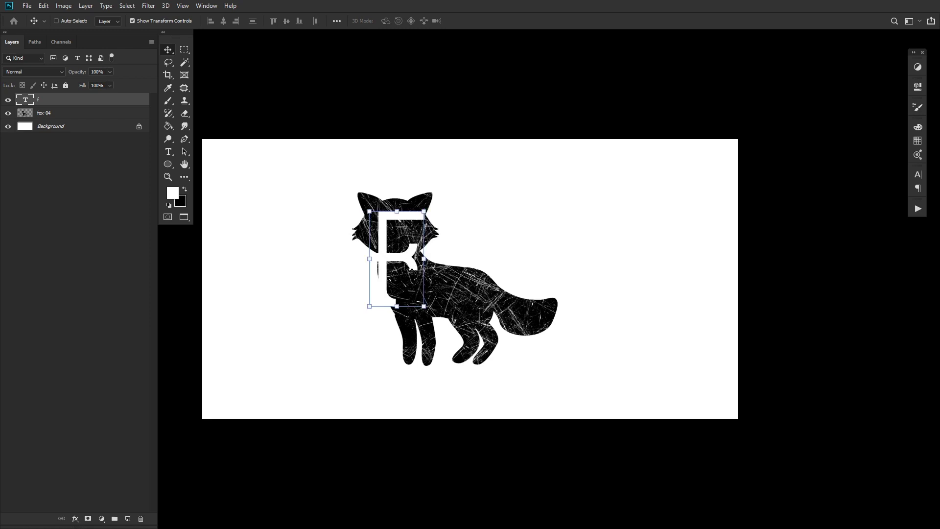
right_click(120, 100)
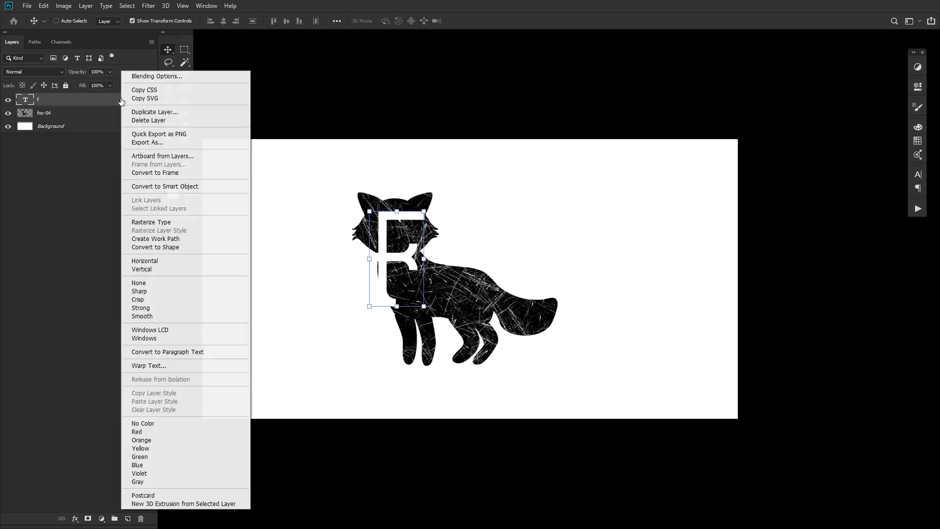
left_click(151, 222)
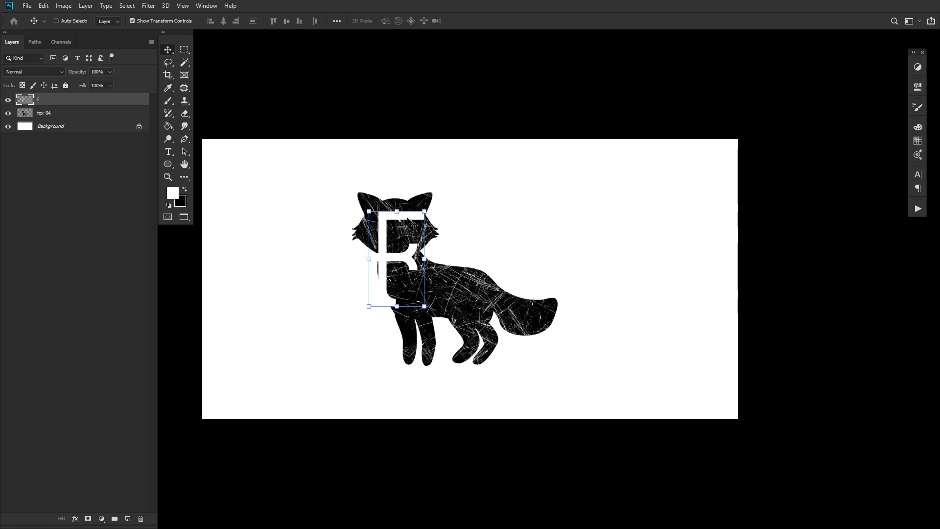
Custom-warp the F so its top arches upward and its lower part bends inward
left_click(425, 212)
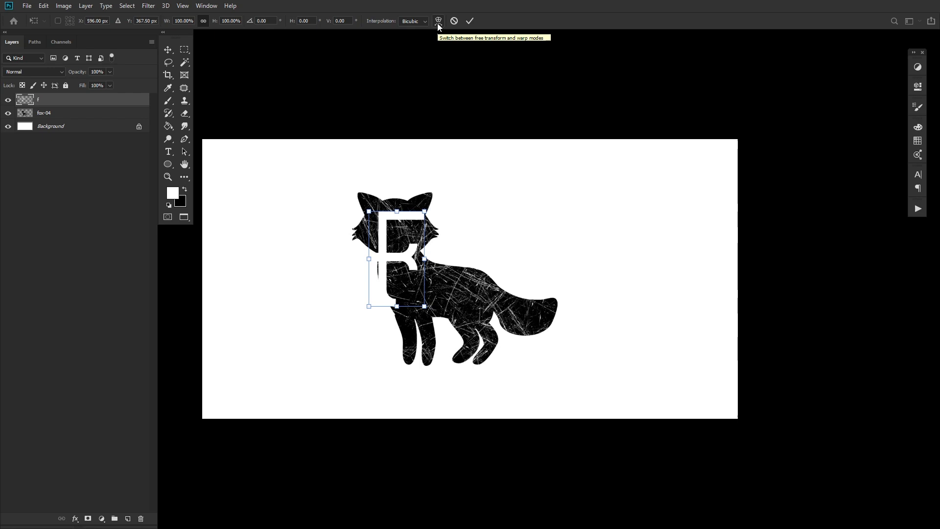
left_click(438, 23)
left_click_drag(391, 213, 411, 201)
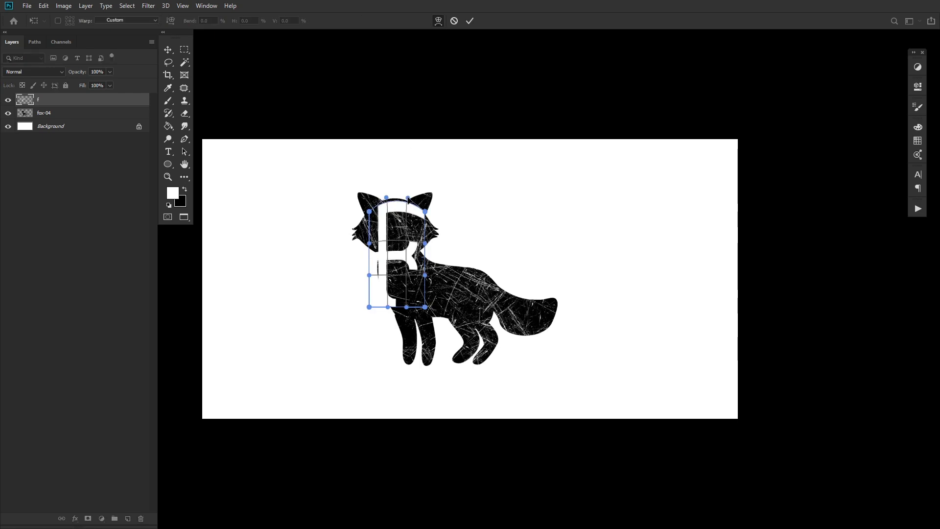
left_click_drag(391, 294, 435, 304)
left_click_drag(370, 244, 378, 241)
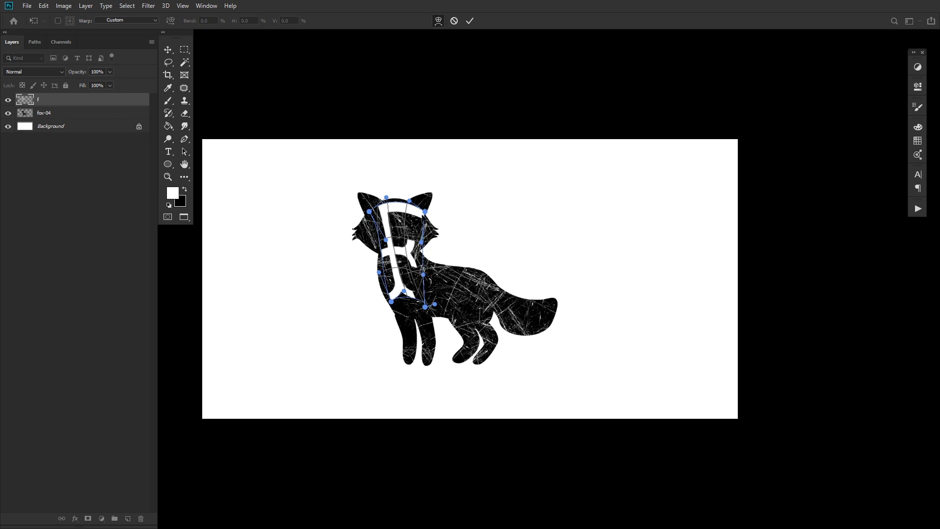
left_click(469, 21)
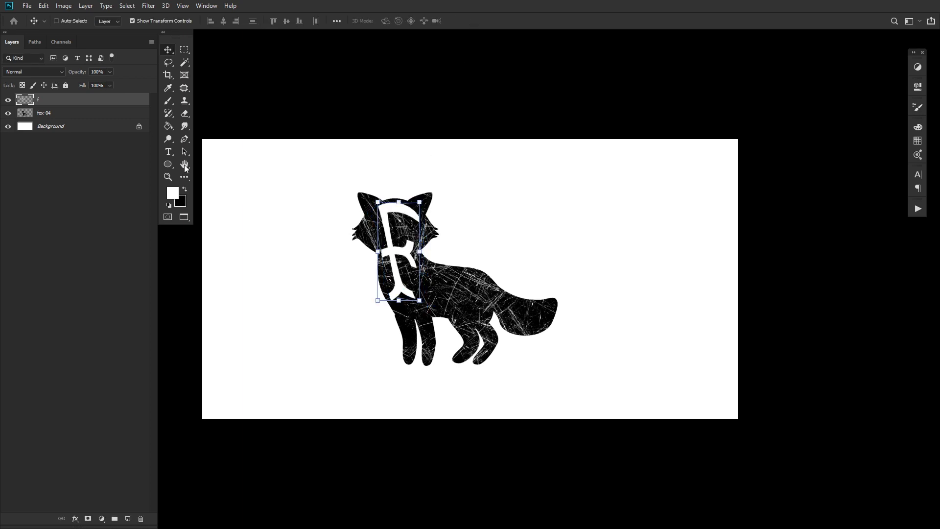
Add a letter o, move it onto the fox's body and scale it to about 58%
key("t")
left_click(473, 300)
type("o")
key("ctrl+Return")
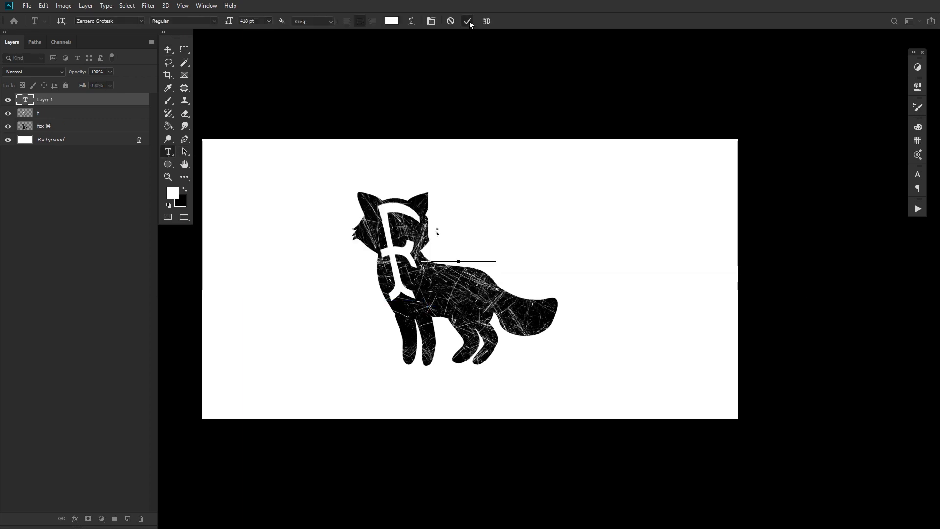
key("v")
left_click_drag(475, 207, 470, 286)
mouse_move(485, 336)
left_mouse_down()
mouse_move(473, 420)
mouse_move(493, 388)
mouse_move(470, 345)
left_mouse_up()
left_click(470, 21)
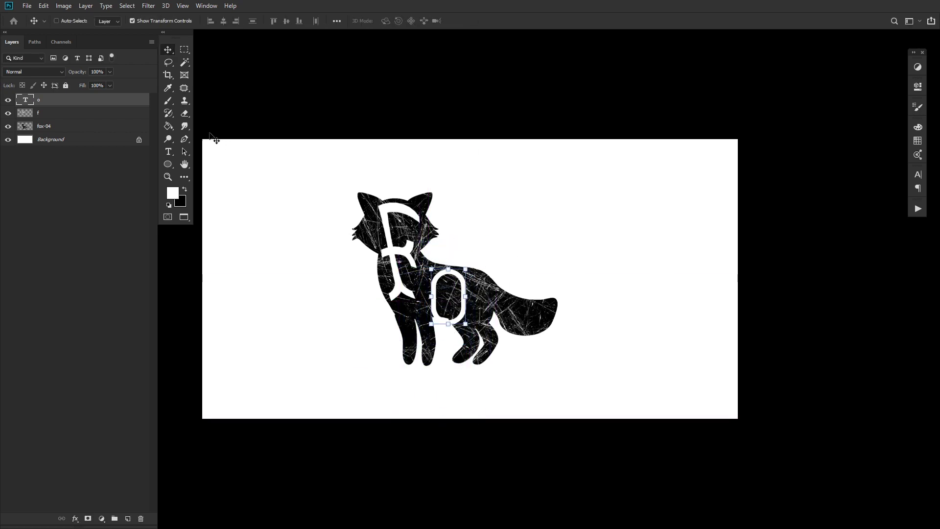
Rasterize the o layer and apply a warp transform to it
right_click(112, 101)
left_click(128, 225)
key("ctrl+t")
left_click(439, 21)
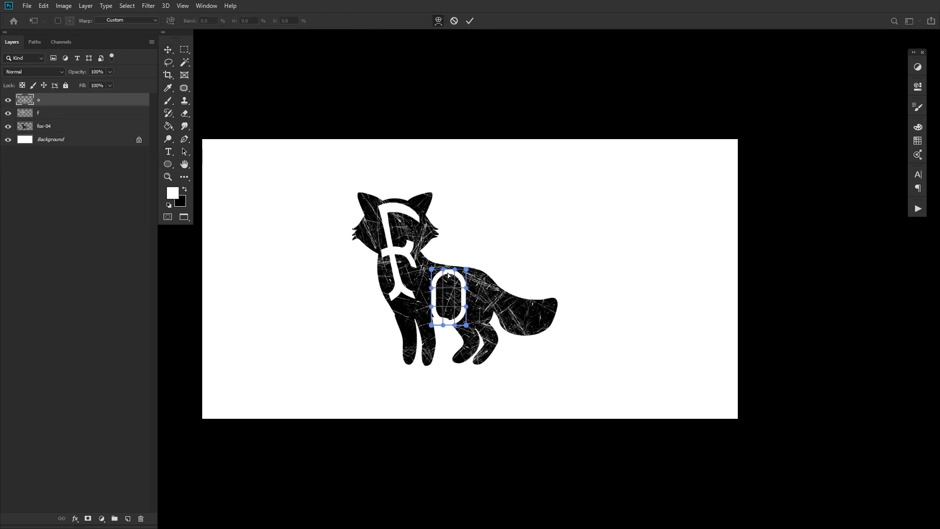
key("Return")
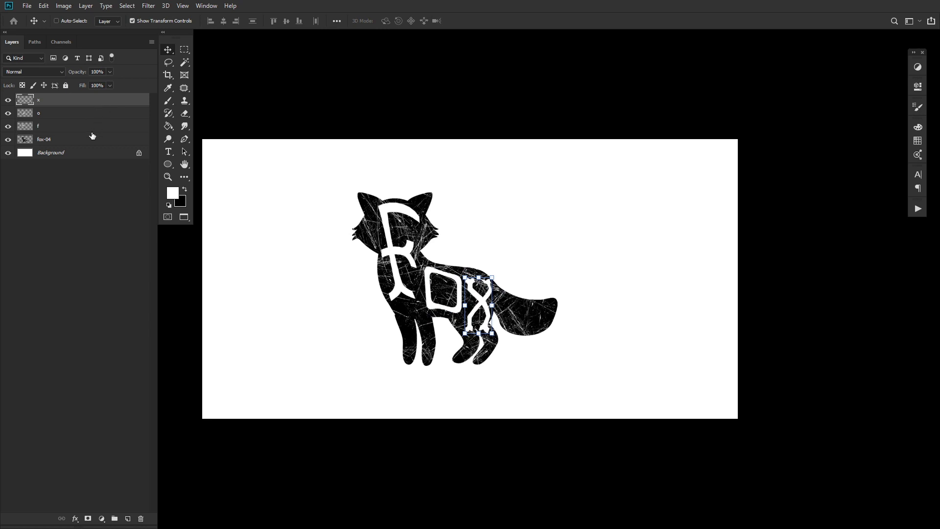
Group the f, o and x layers and name the group 'Fox!'
left_click(91, 128, "shift")
key("ctrl+g")
double_click(42, 99)
type("Fox")
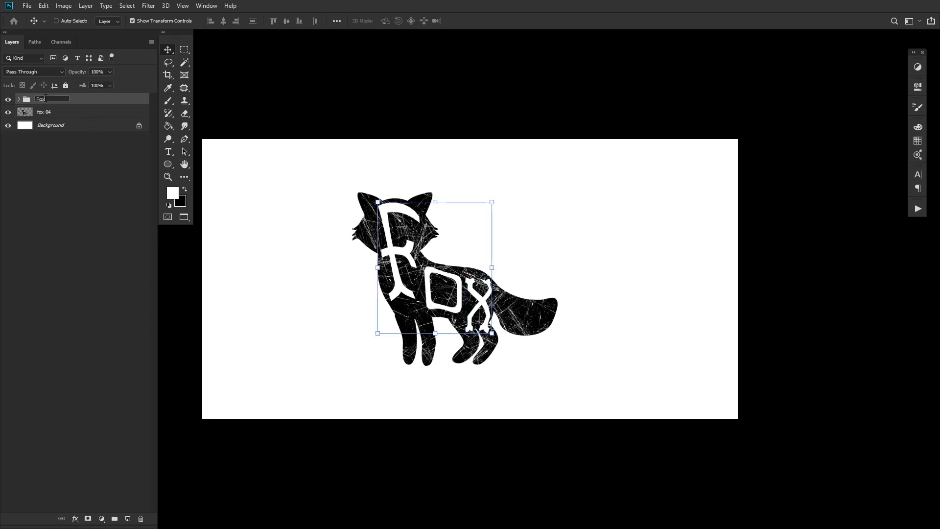
type("!")
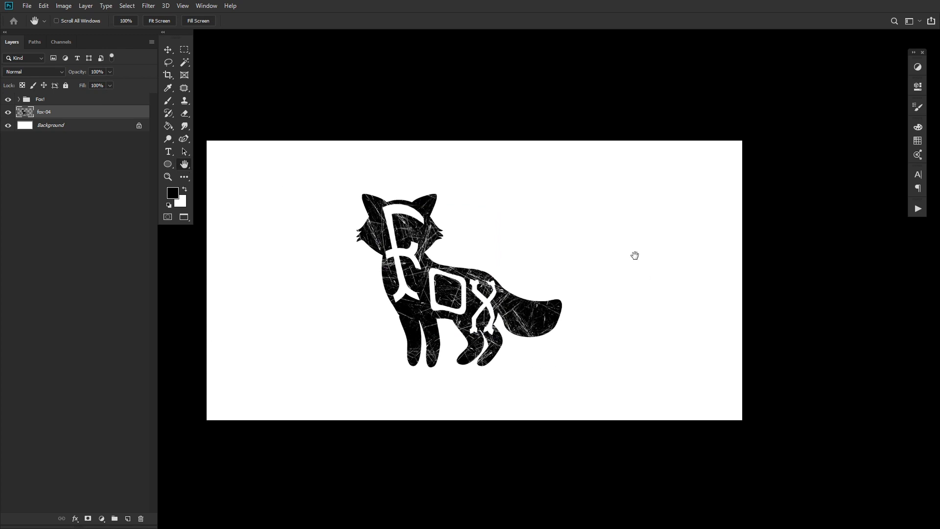
On a new layer, draw a curved path along the fox's back to its tail tip
key("p")
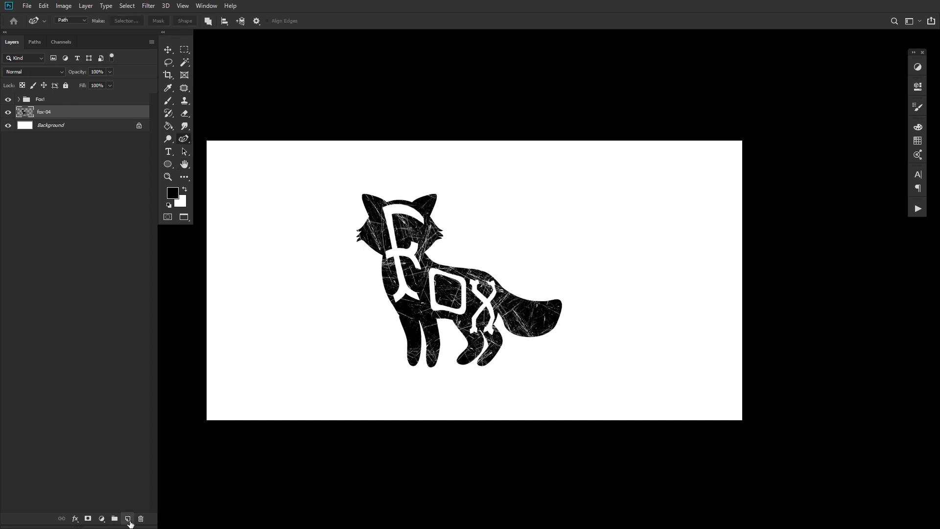
left_click(127, 519)
right_click(185, 139)
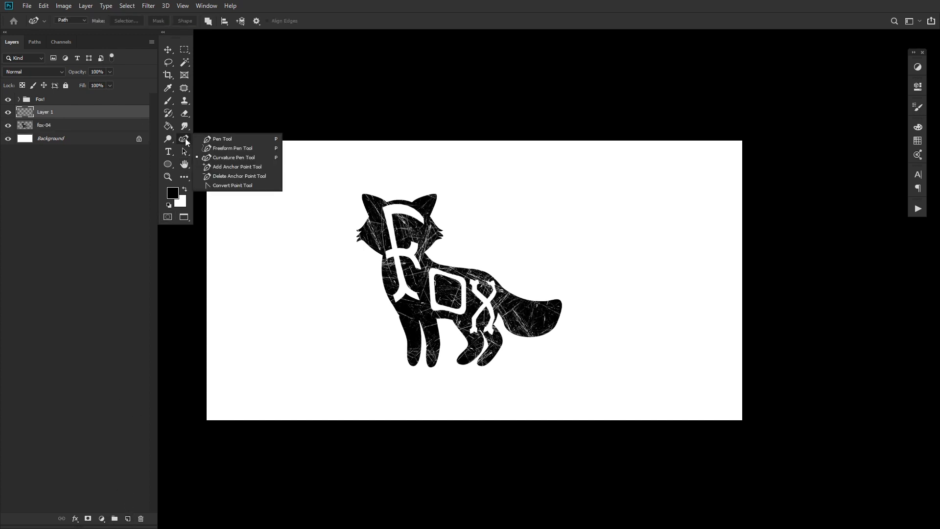
left_click(236, 157)
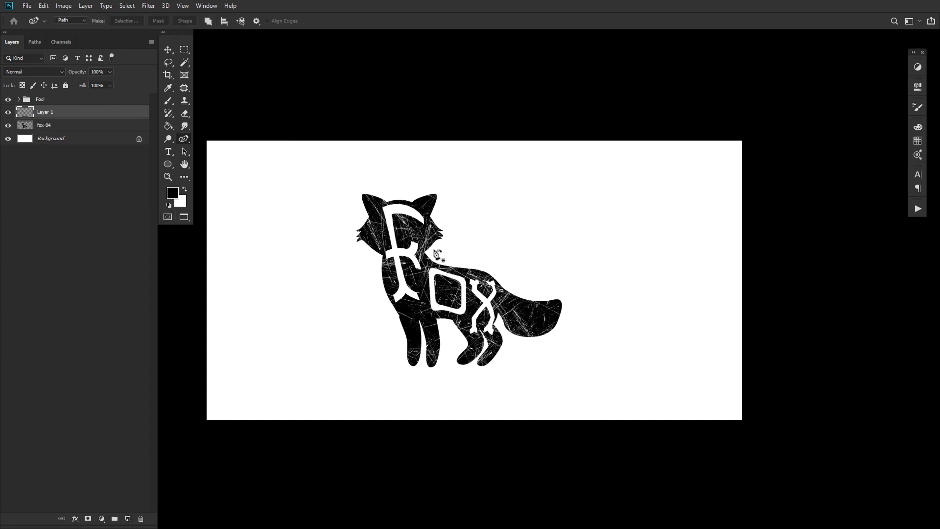
left_click(433, 253)
left_click(489, 259)
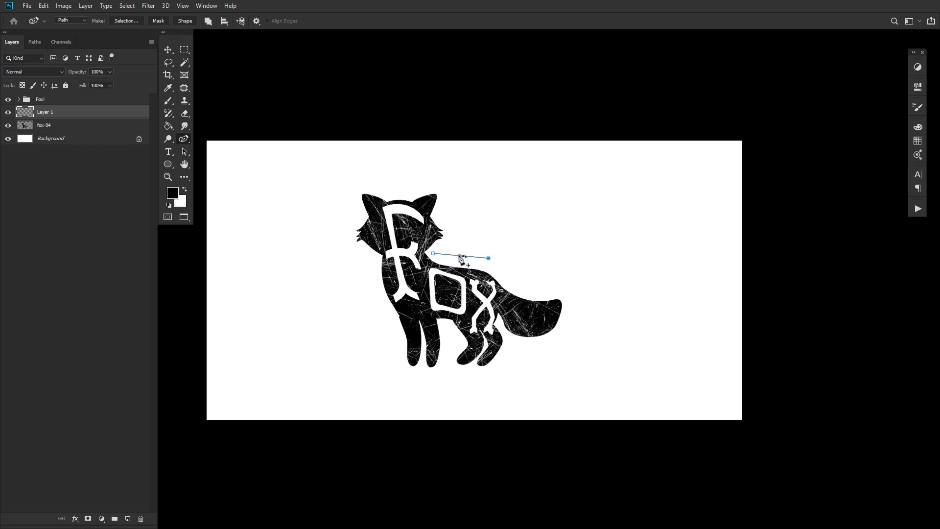
left_click(459, 263)
left_click(521, 288)
left_click(571, 278)
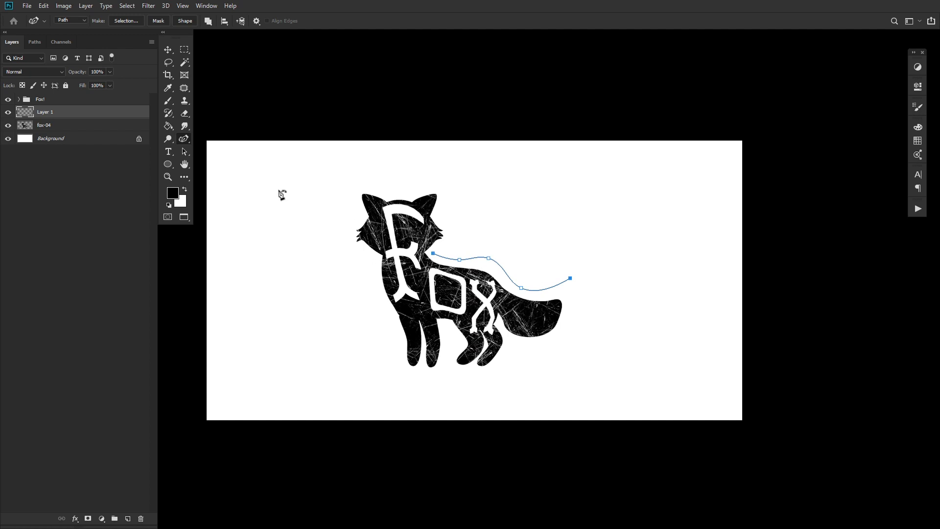
Type 'That's when isaw a' along the curved path
left_click(168, 151)
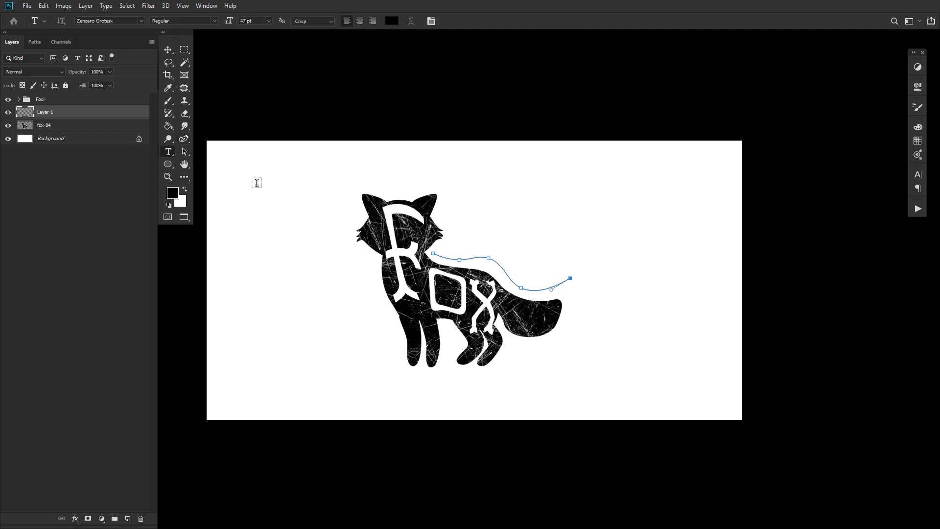
left_click(440, 254)
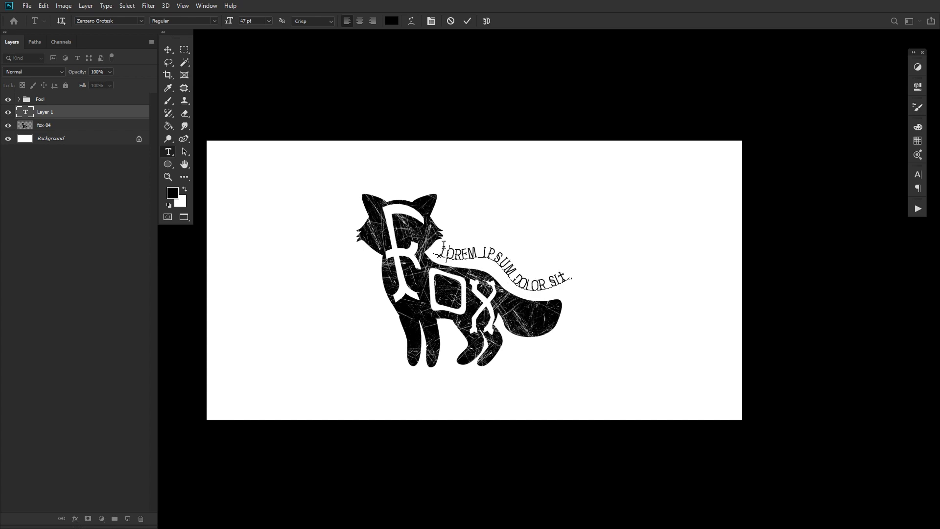
type("That's when is")
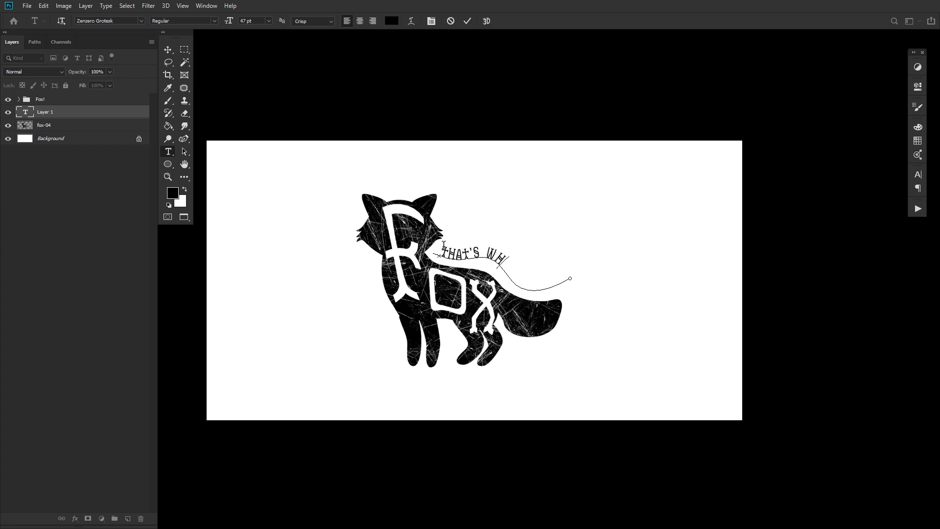
type("aw a")
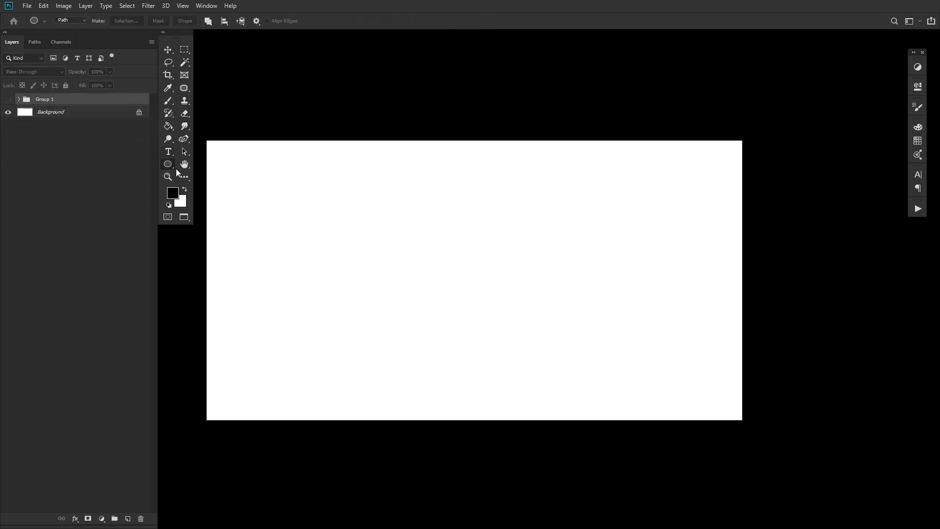
Draw a circular path, fill it with Lorem ipsum text, and nudge it into place
left_click_drag(371, 181, 588, 376)
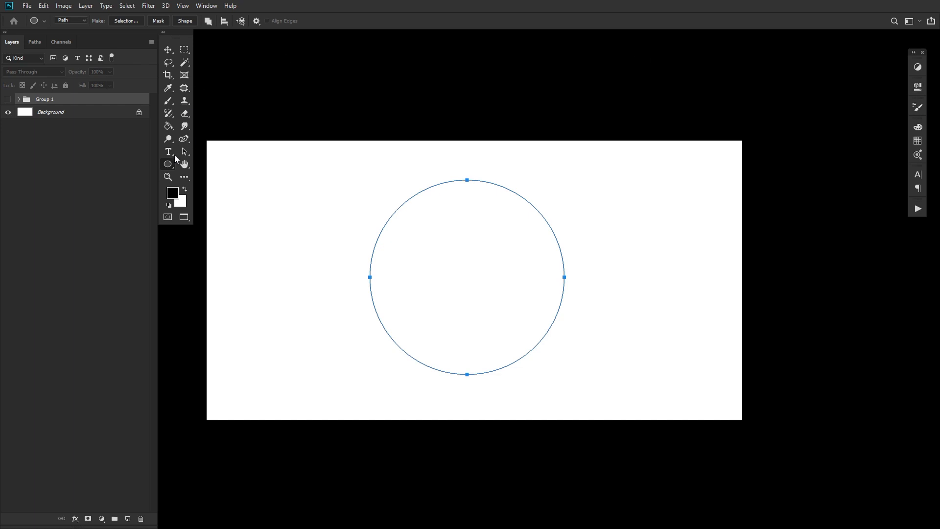
left_click(174, 155)
left_click(407, 202)
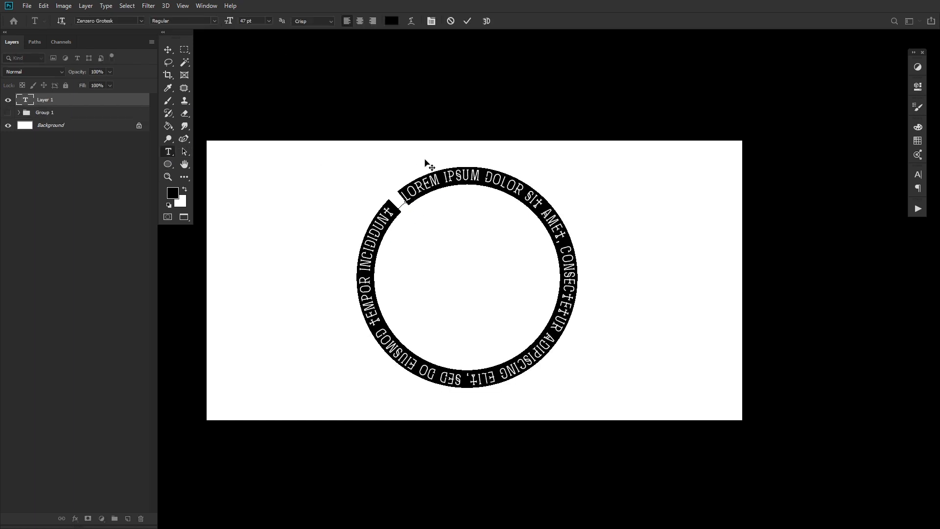
left_click(467, 22)
key("v")
left_click_drag(502, 183, 509, 203)
Change all of the circular text's font to Georgia
key("t")
left_click(407, 196)
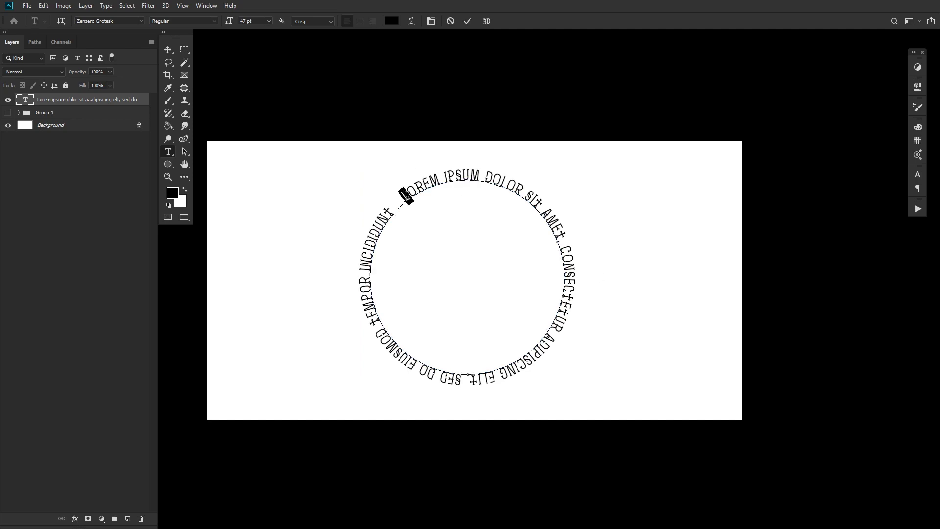
key("ctrl+a")
left_click(116, 22)
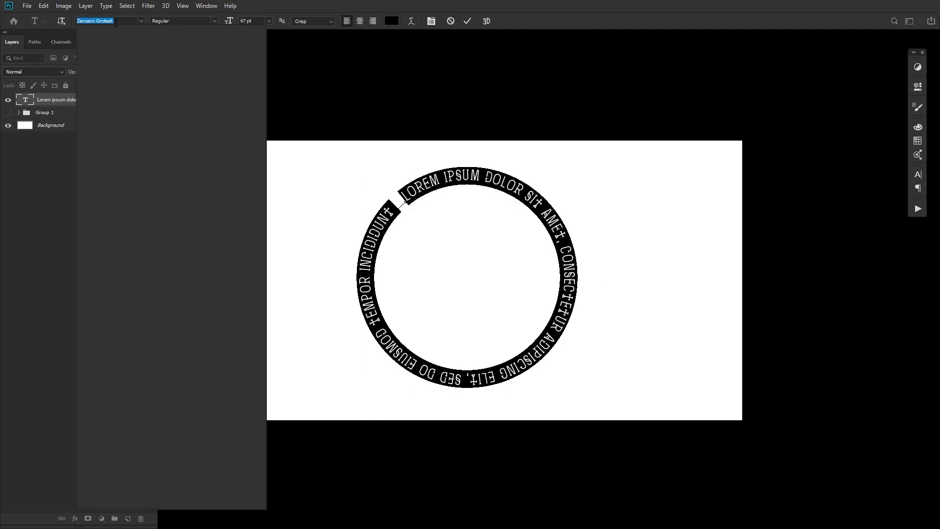
type("Georgia")
key("Return")
left_click(467, 21)
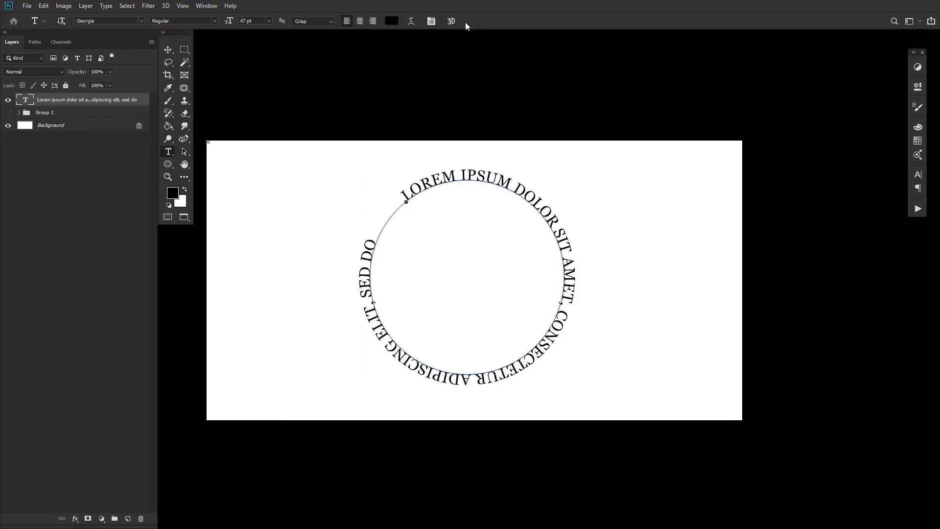
left_click(184, 164)
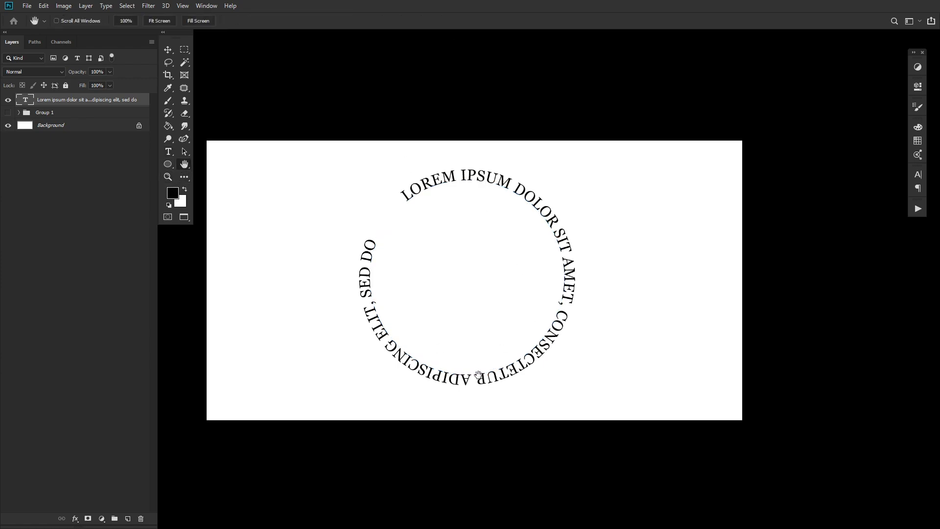